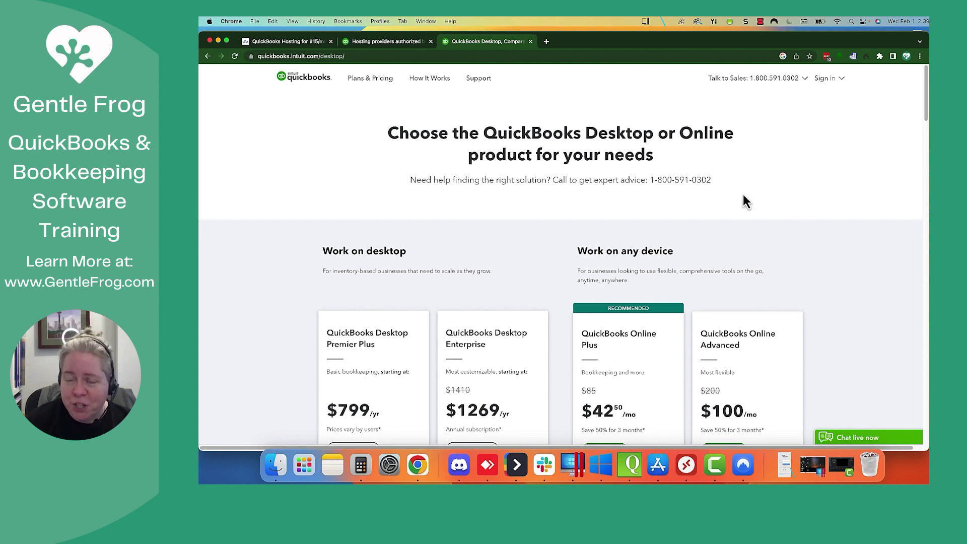
# Show Intuit's authorized hosting providers table, listing AbacusNext, Apps4Rent and Skyline.
pyautogui.scroll(-2, 745, 202)
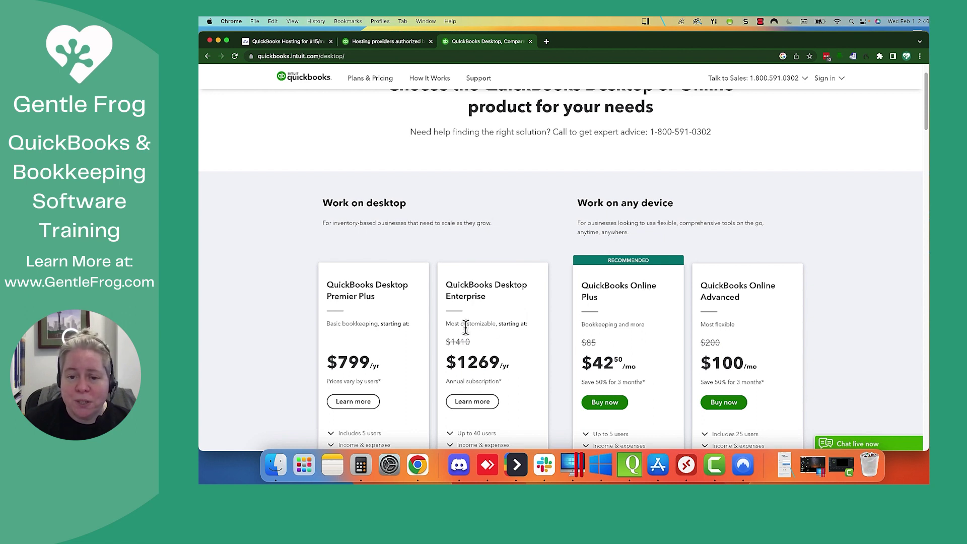
pyautogui.click(383, 45)
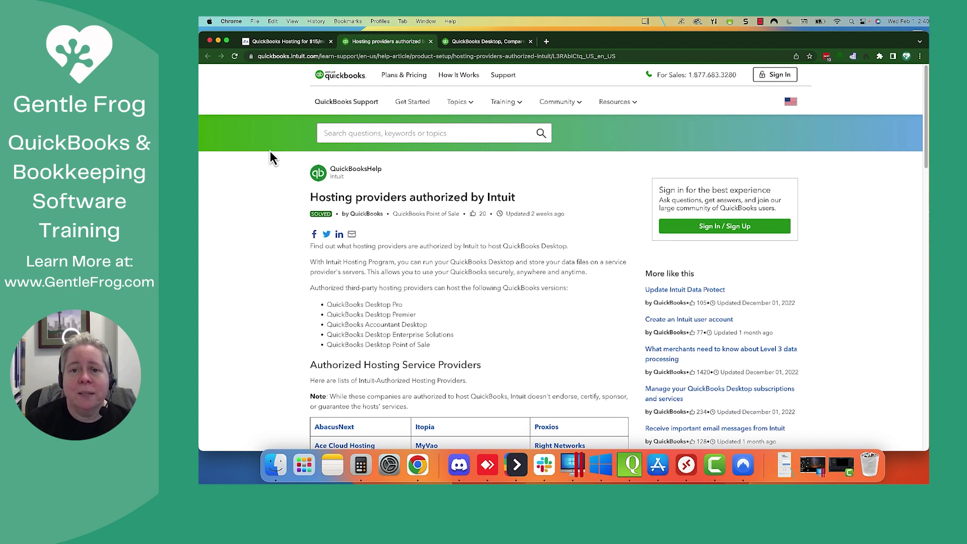
pyautogui.scroll(-3, 270, 151)
pyautogui.scroll(-2, 270, 157)
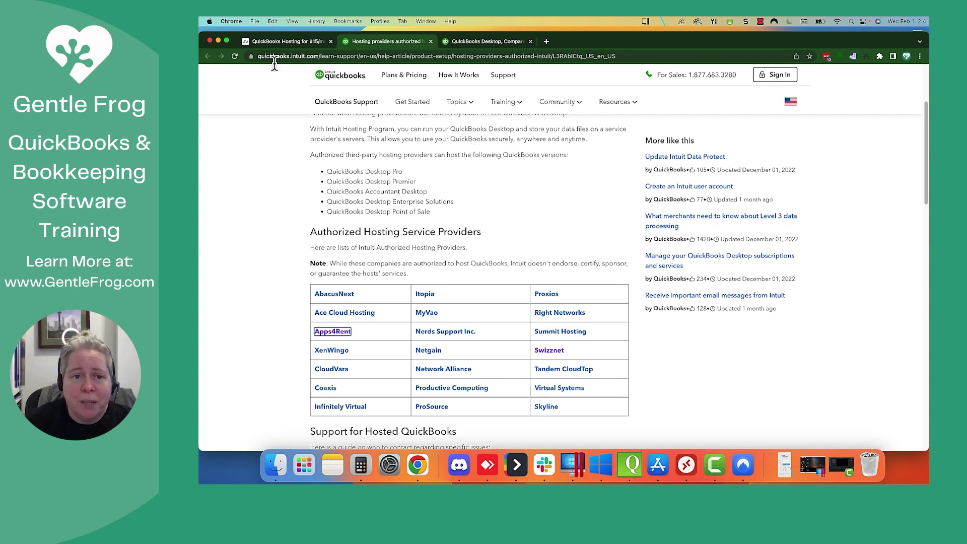
# Bring up Apps4Rent's QuickBooks hosting plans, from Session-Based $14.97 to Gold $79.95 per month.
pyautogui.click(277, 44)
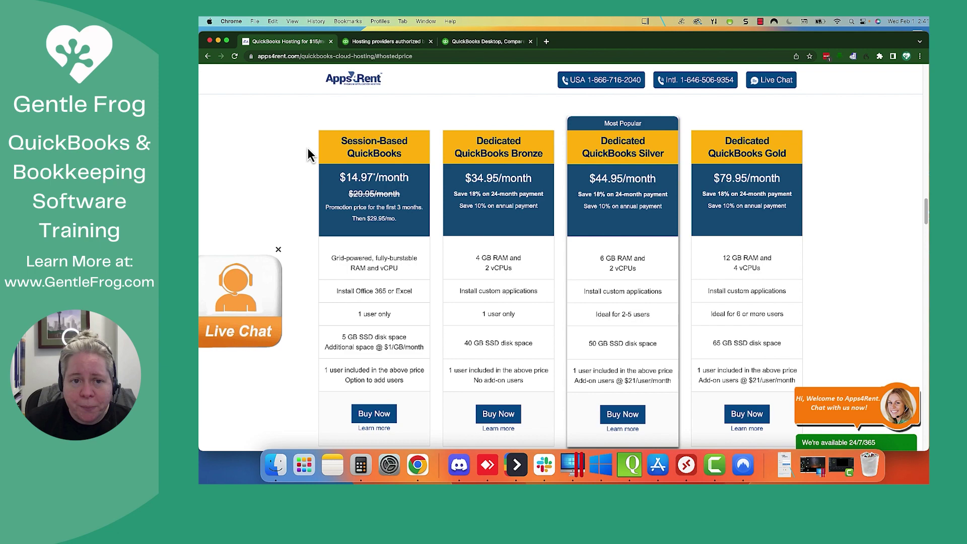
pyautogui.scroll(10, 346, 121)
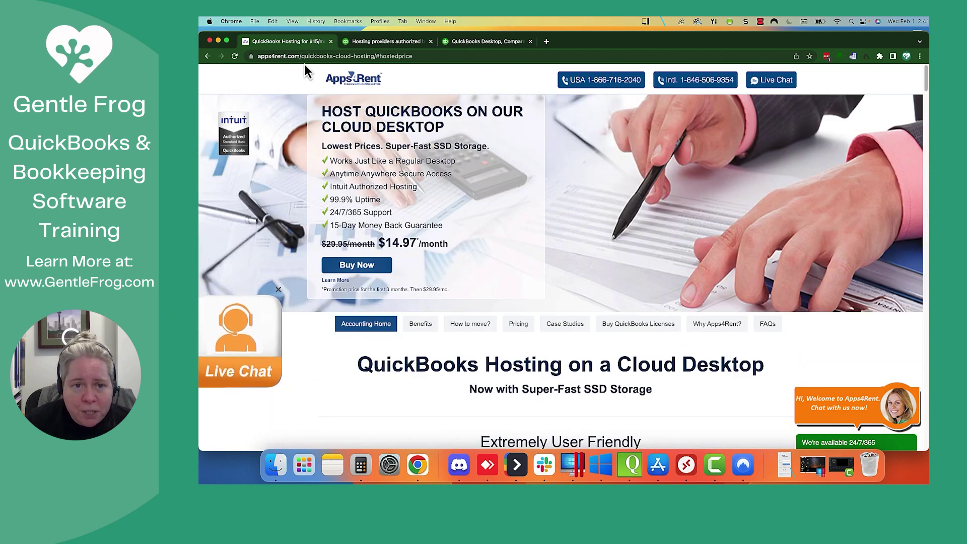
pyautogui.click(343, 81)
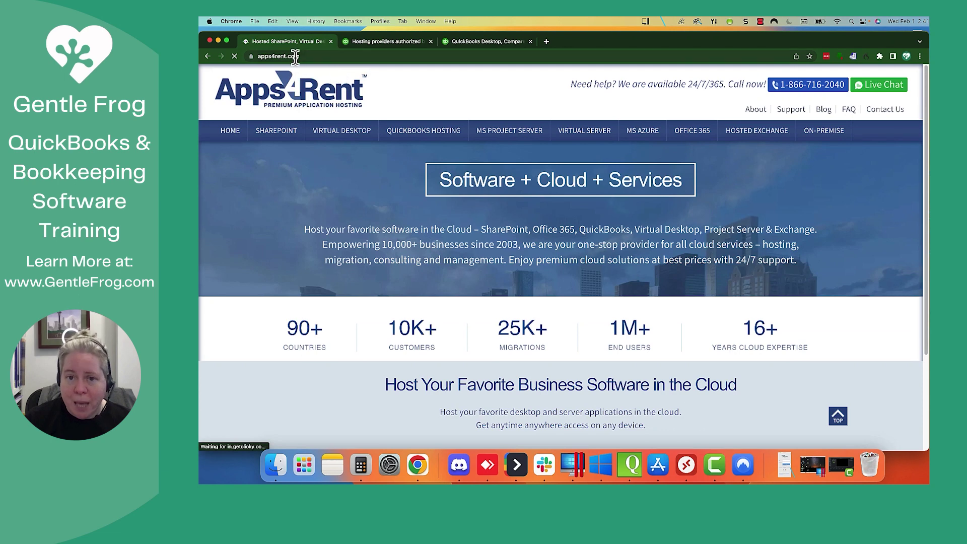
pyautogui.click(418, 132)
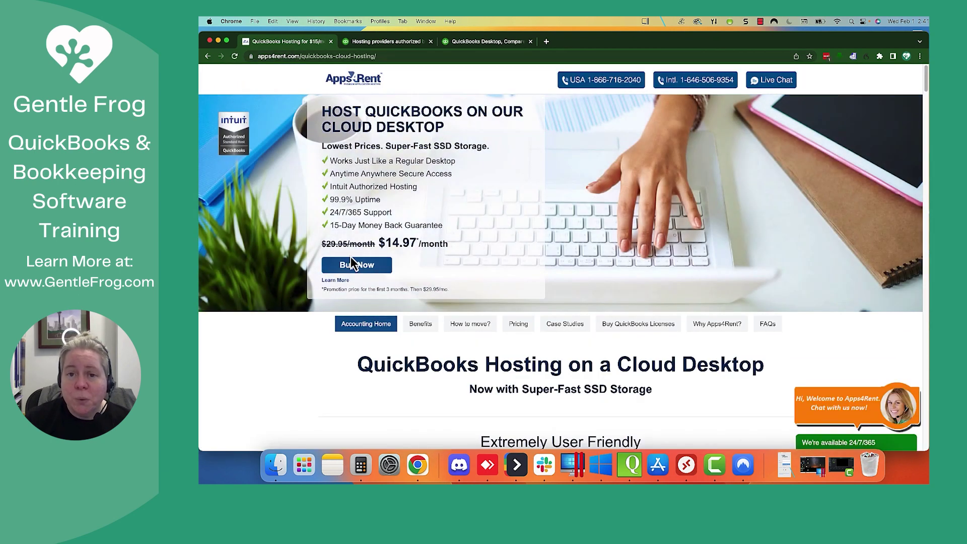
pyautogui.click(516, 328)
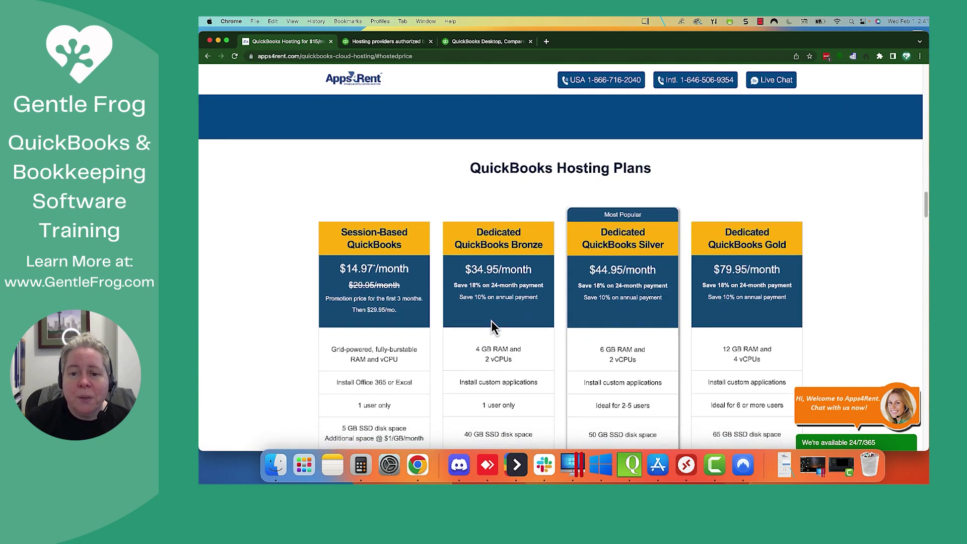
pyautogui.scroll(-2, 491, 319)
pyautogui.scroll(1, 492, 320)
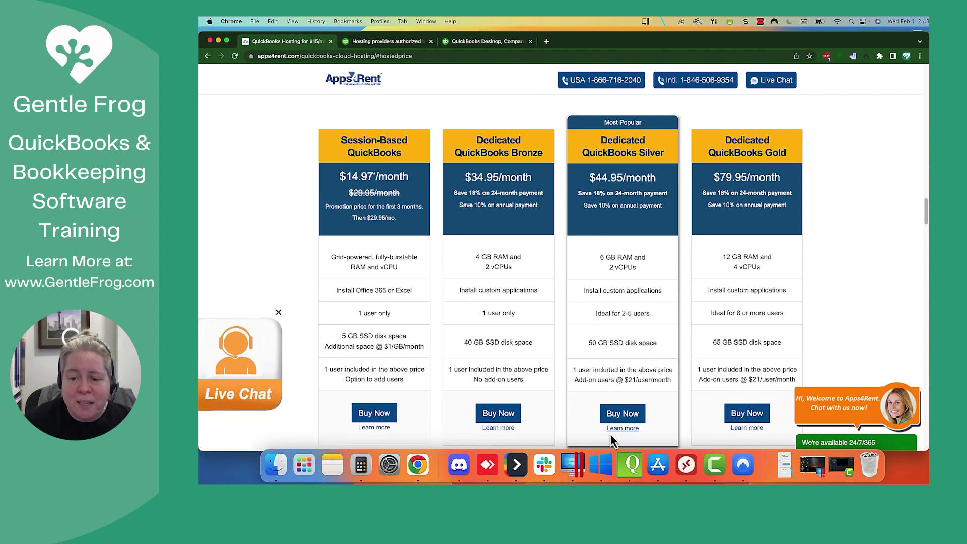
# View Microsoft Remote Desktop's App Store page, then close the App Store window.
pyautogui.click(655, 470)
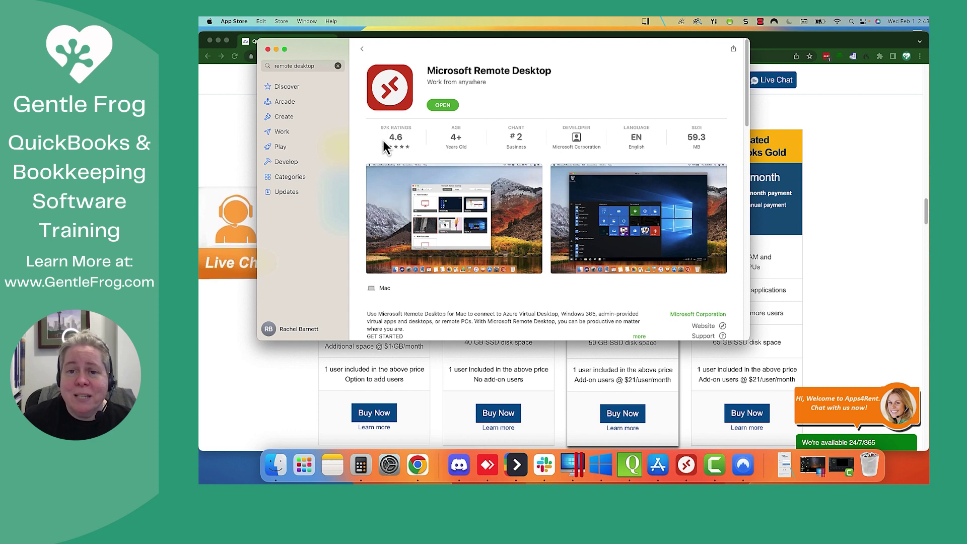
pyautogui.click(268, 49)
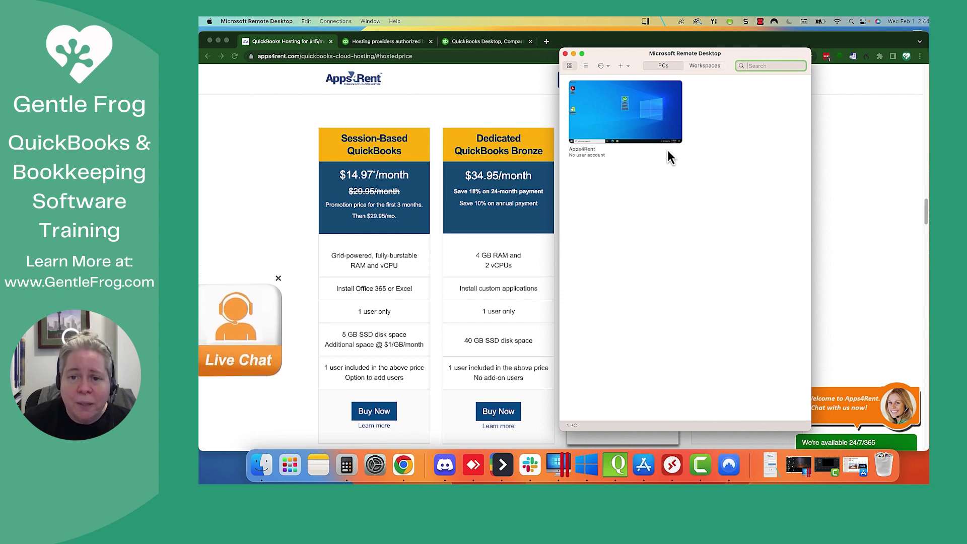
# Connect to the saved Apps4Rent PC, signing in with the demo account's username and password.
pyautogui.moveTo(637, 117)
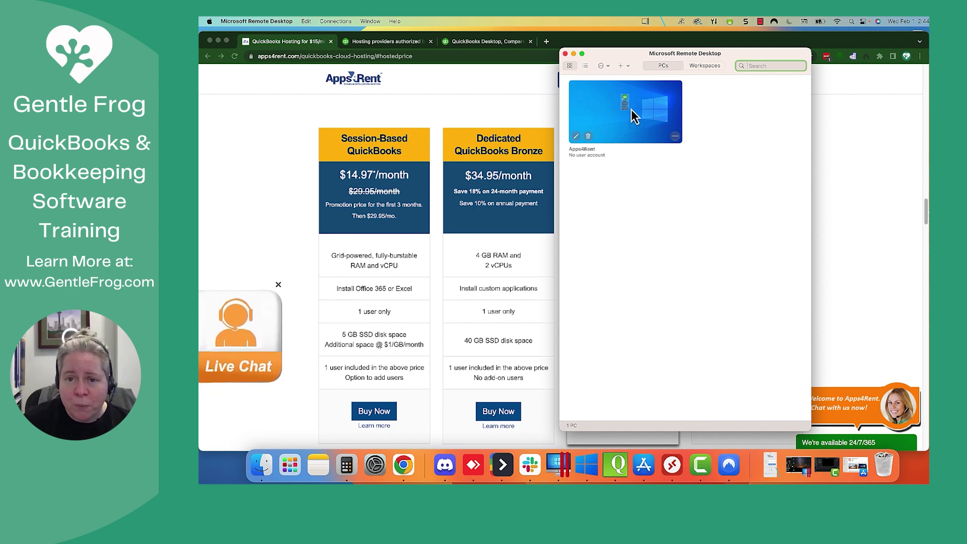
pyautogui.doubleClick(631, 109)
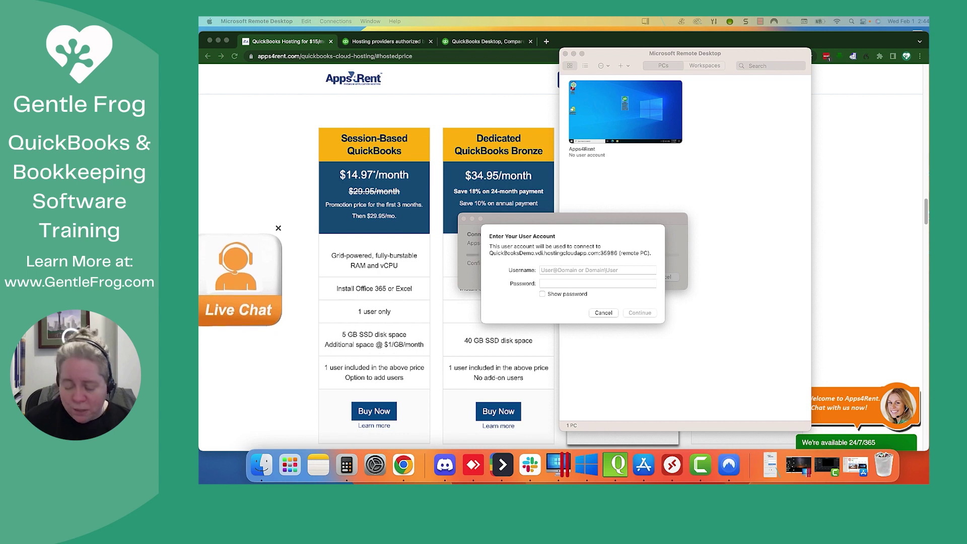
pyautogui.click(554, 271)
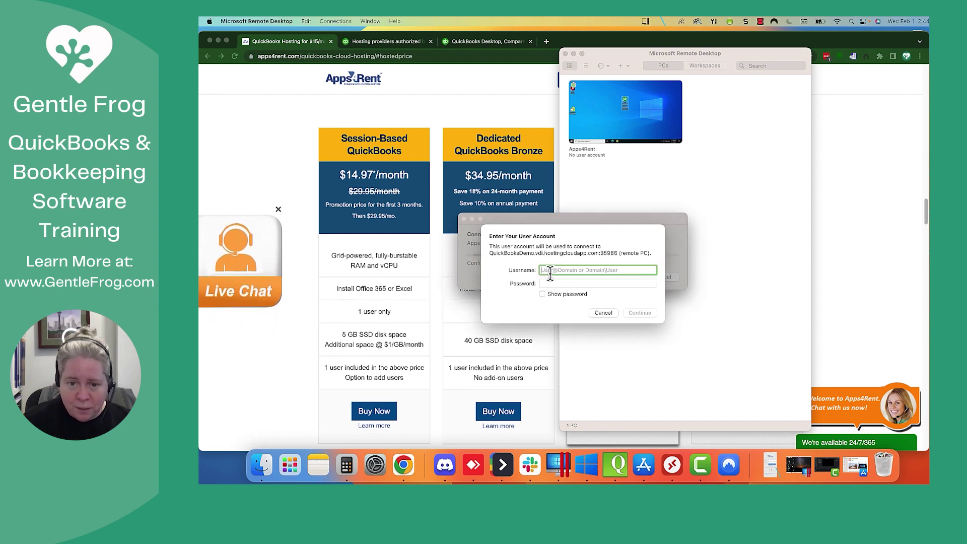
pyautogui.write('QuickBooksDemo\\User1')
pyautogui.click(565, 283)
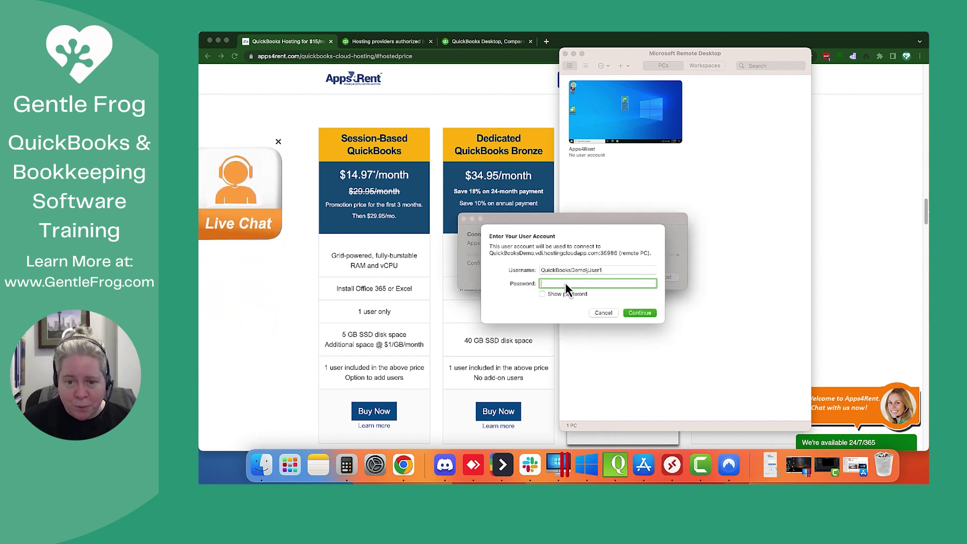
pyautogui.click(639, 313)
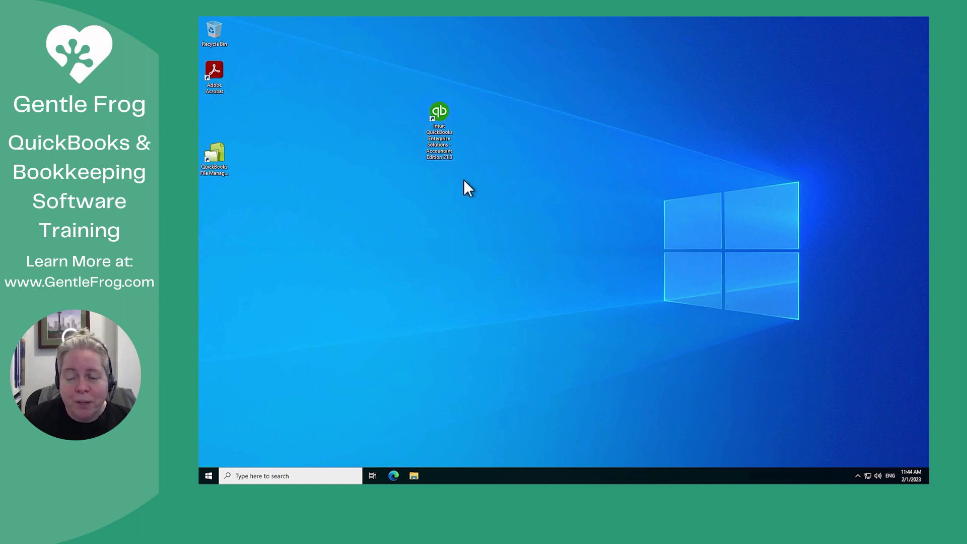
pyautogui.click(449, 143)
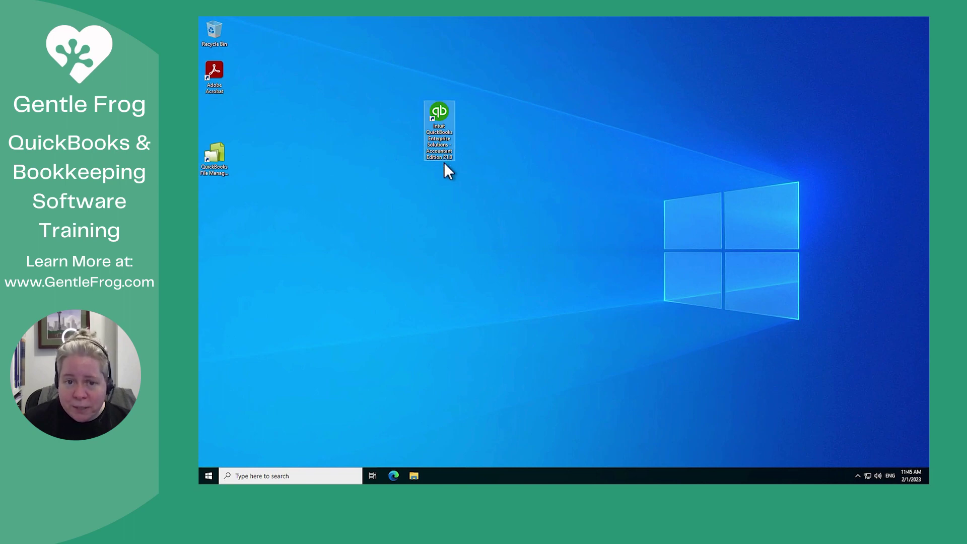
# Launch QuickBooks Enterprise, open sample_service-based business.qbw, and maximize its Home window.
pyautogui.doubleClick(445, 151)
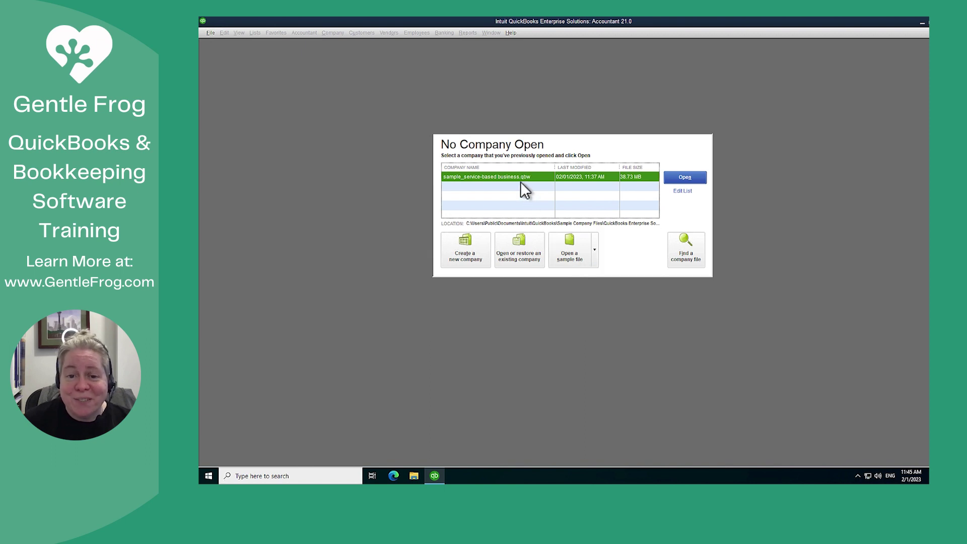
pyautogui.click(683, 180)
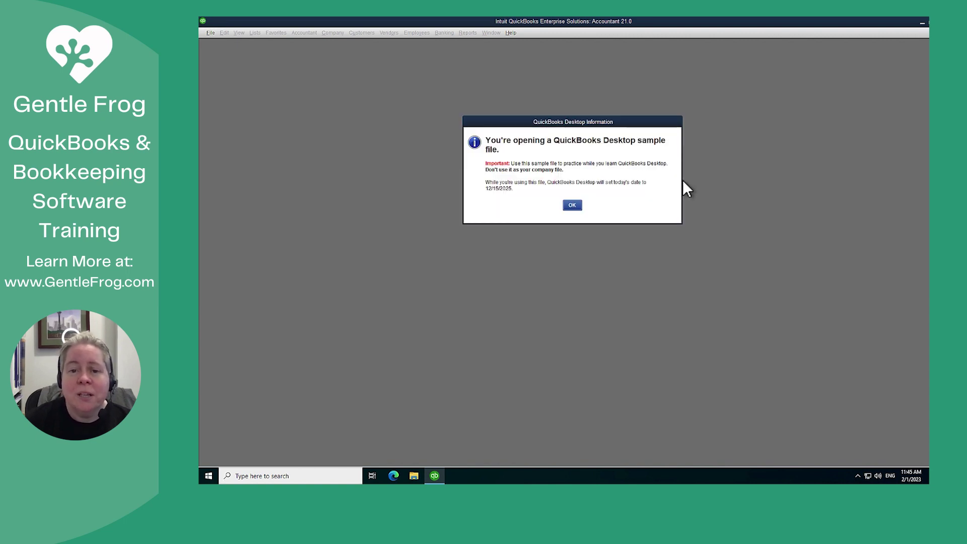
pyautogui.click(576, 204)
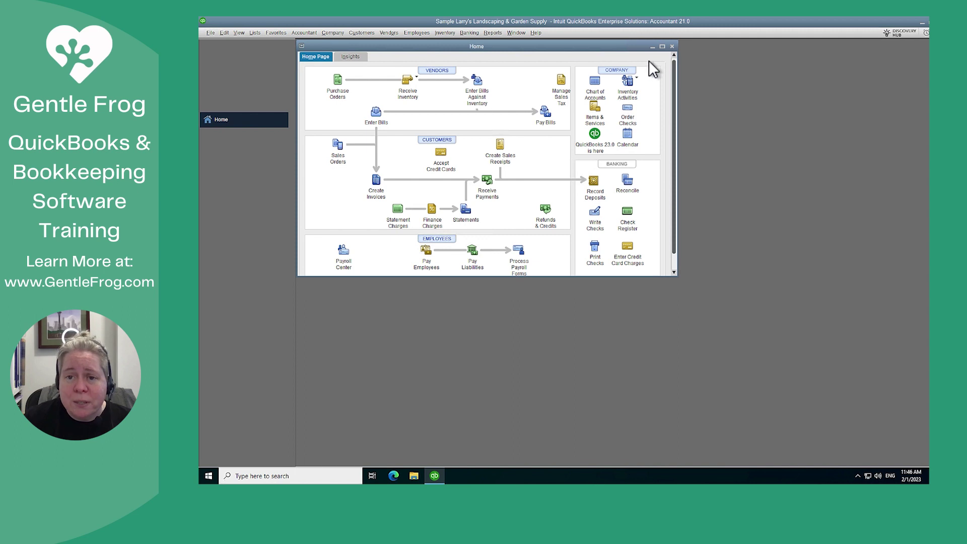
pyautogui.click(662, 46)
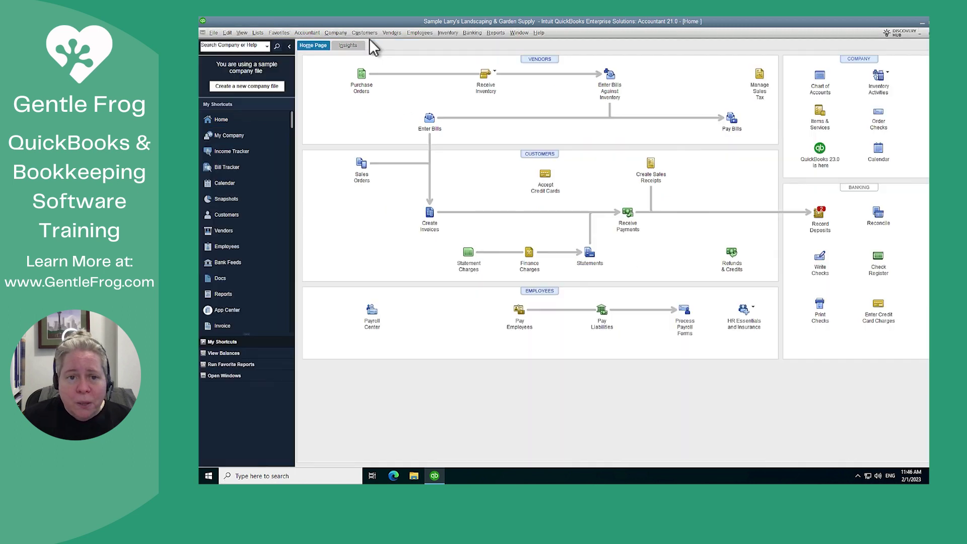
# Start a new check to Bayshore CalOil Service for 10.00.
pyautogui.click(470, 35)
pyautogui.click(476, 44)
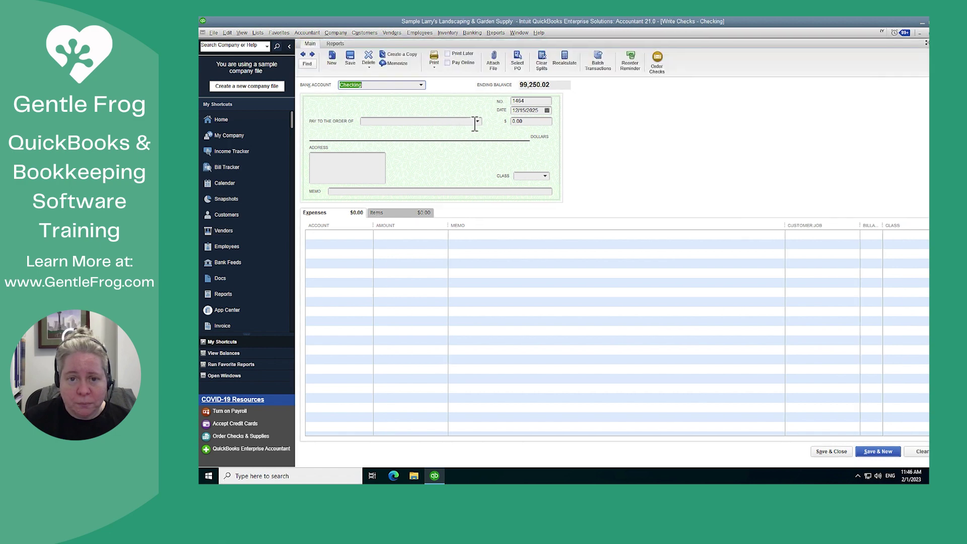
pyautogui.click(477, 122)
pyautogui.click(404, 141)
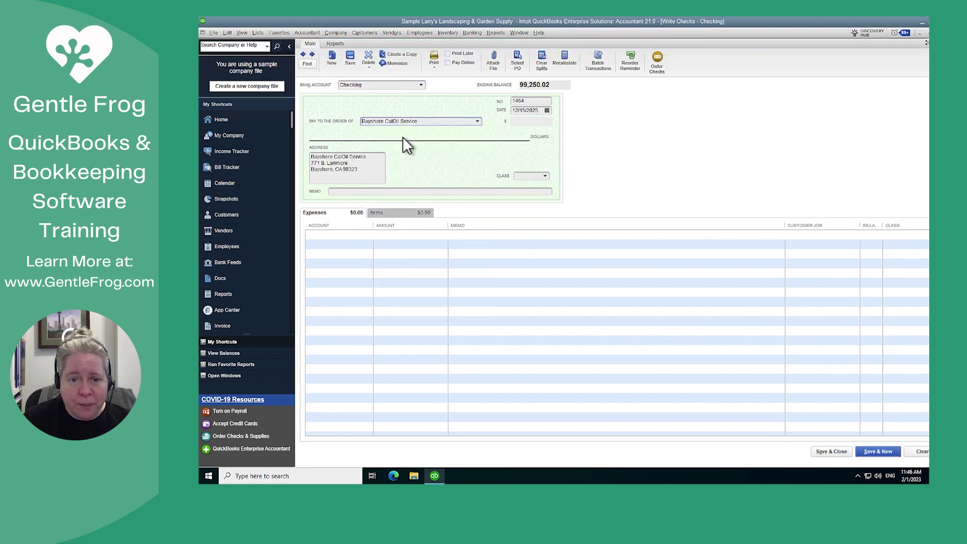
pyautogui.press('Tab')
pyautogui.write('10')
pyautogui.press('Tab')
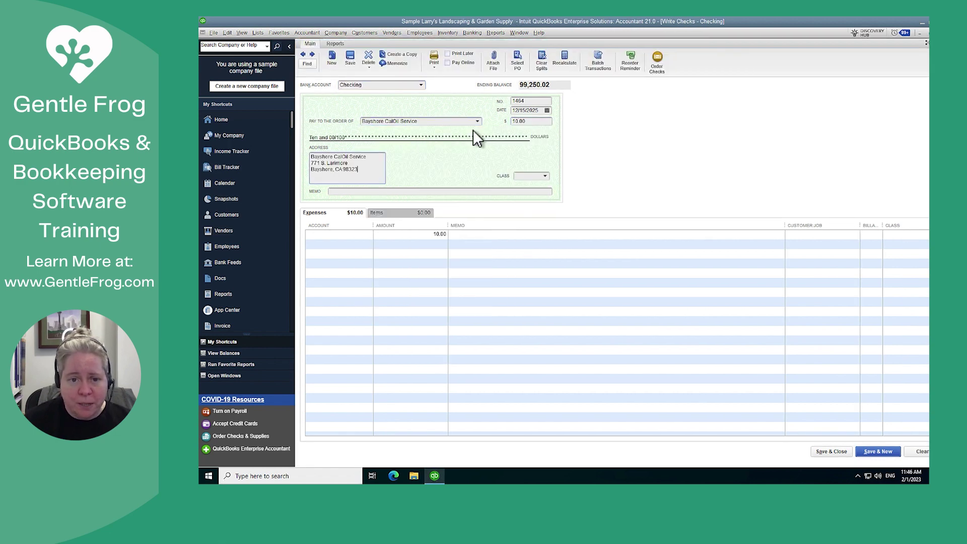
# Charge the check's expense line to Advertising and save it.
pyautogui.click(367, 234)
pyautogui.click(367, 235)
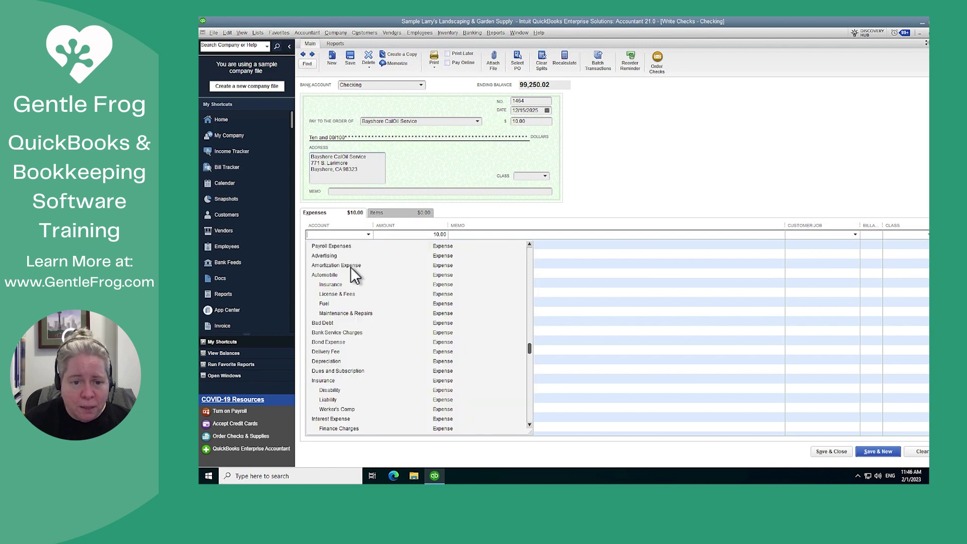
pyautogui.click(353, 265)
pyautogui.click(369, 235)
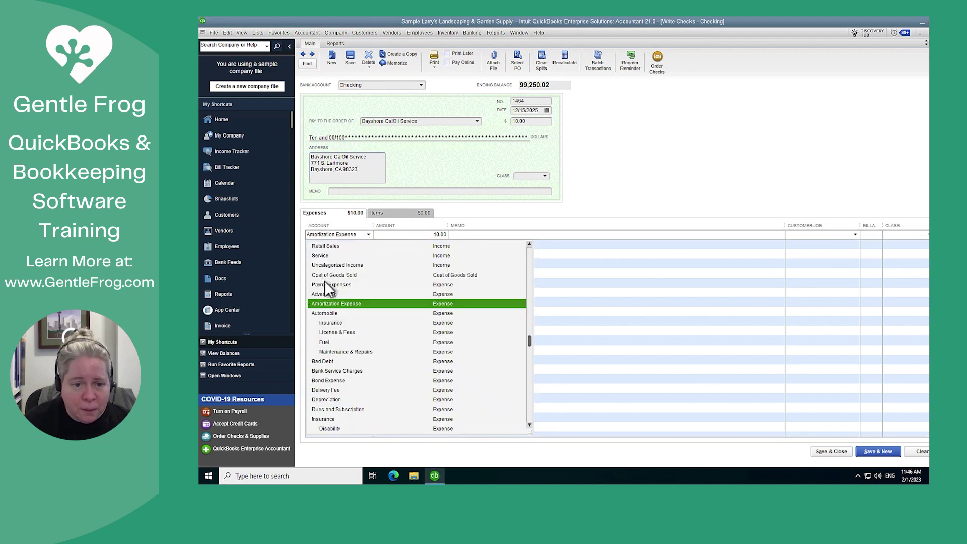
pyautogui.click(326, 294)
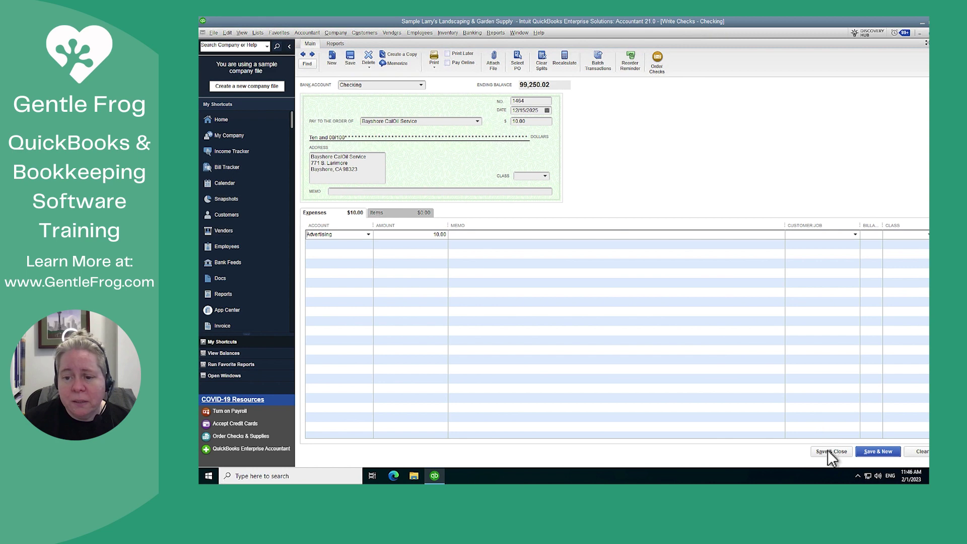
pyautogui.hotkey('alt', 'a')
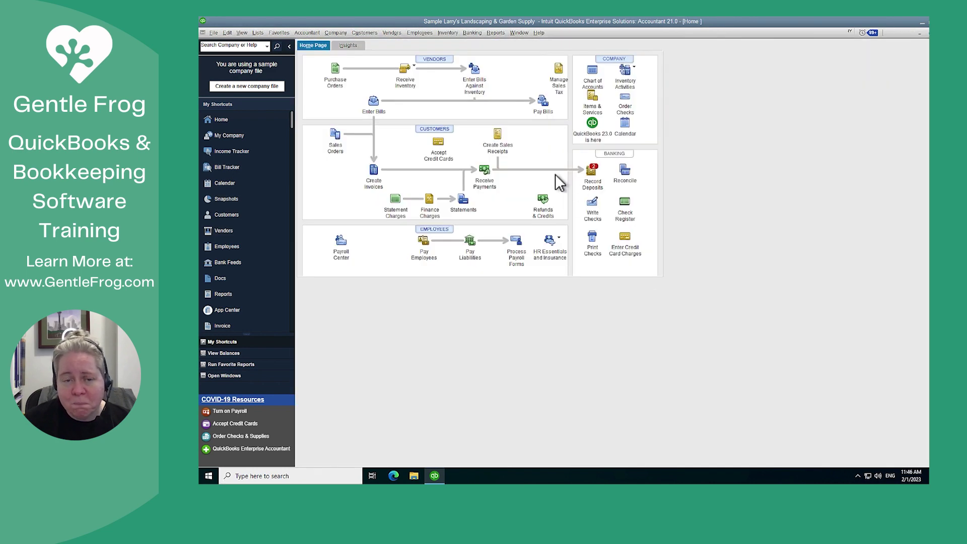
# Save an invoice for quantity 2 of the Design item at 55.00, totalling 110.00.
pyautogui.hotkey('ctrl', 'i')
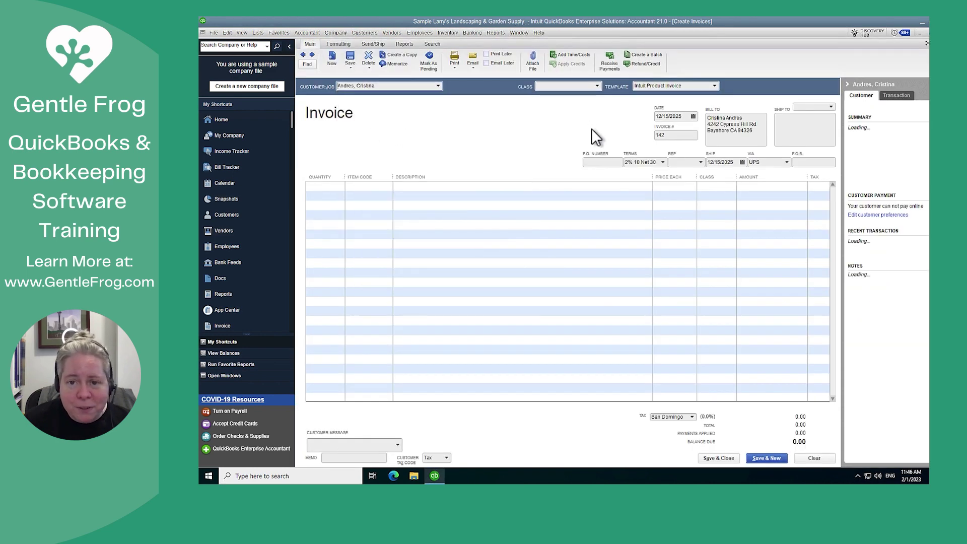
pyautogui.click(343, 191)
pyautogui.write('2')
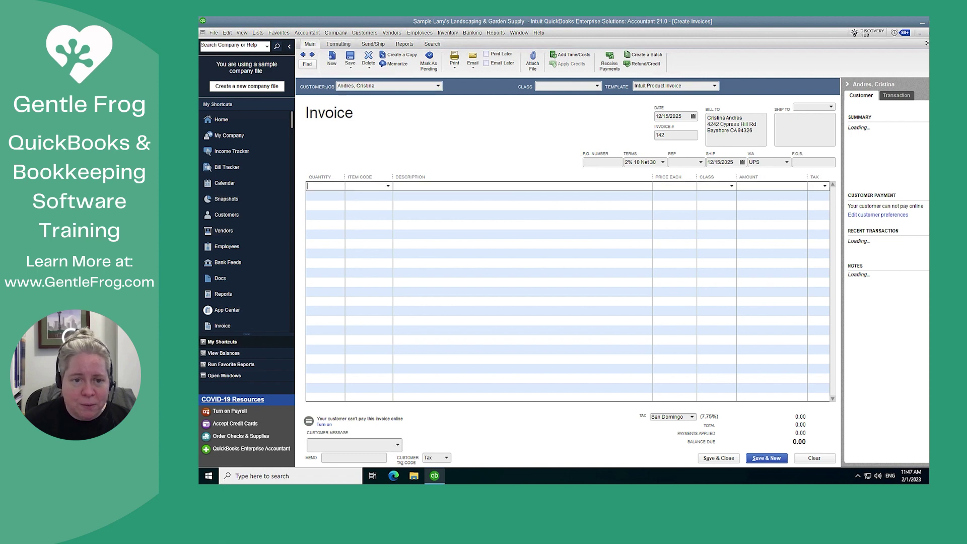
pyautogui.press('Tab')
pyautogui.click(388, 186)
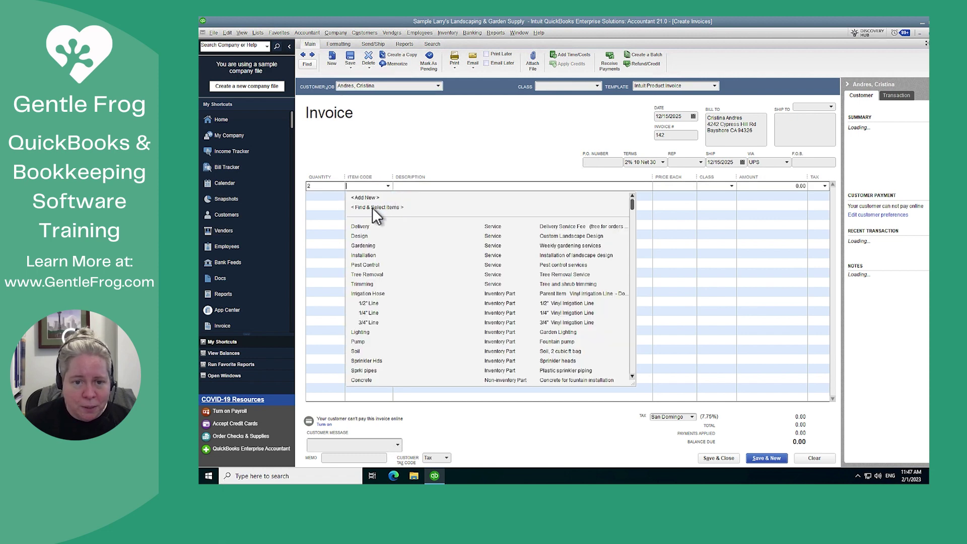
pyautogui.click(361, 238)
pyautogui.click(676, 257)
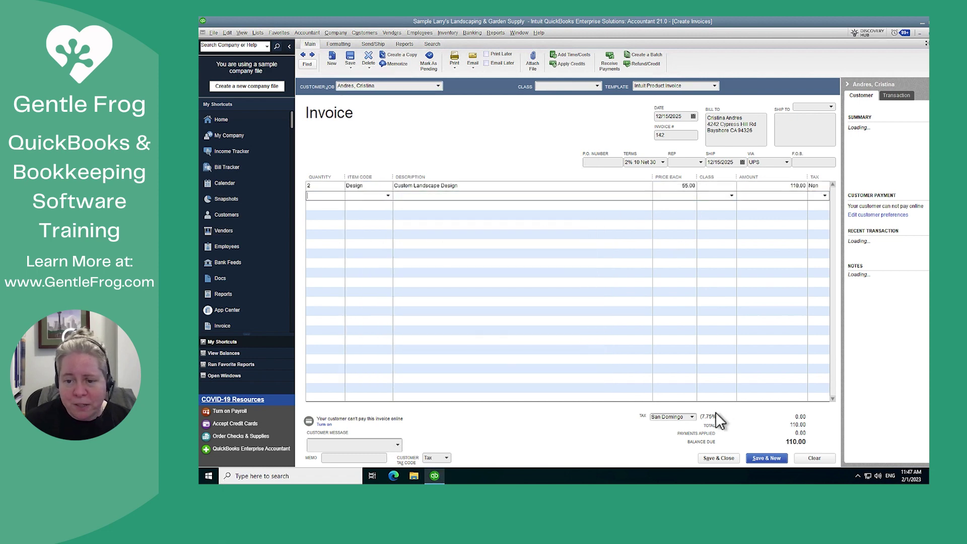
pyautogui.click(719, 458)
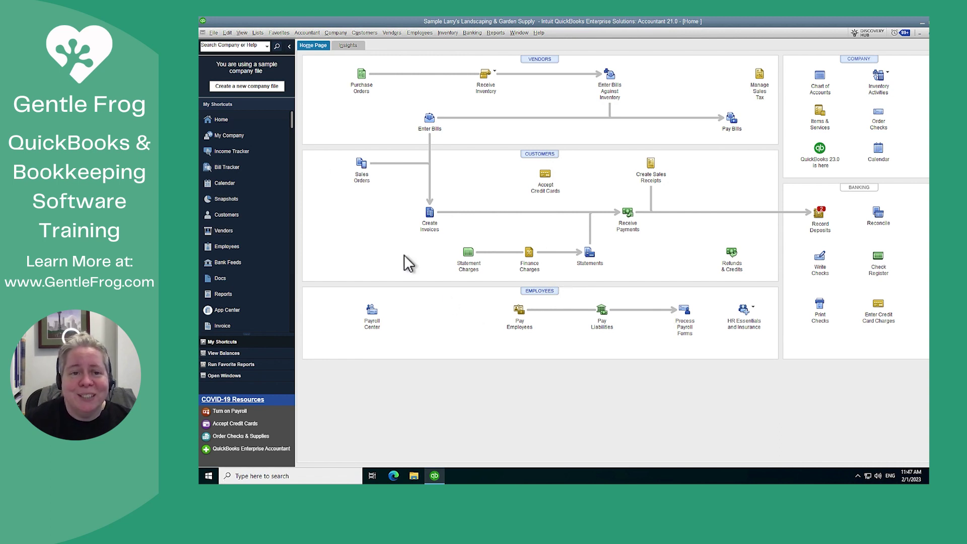
# Exit QuickBooks through File > Exit and take the Remote Desktop window out of full screen.
pyautogui.click(212, 38)
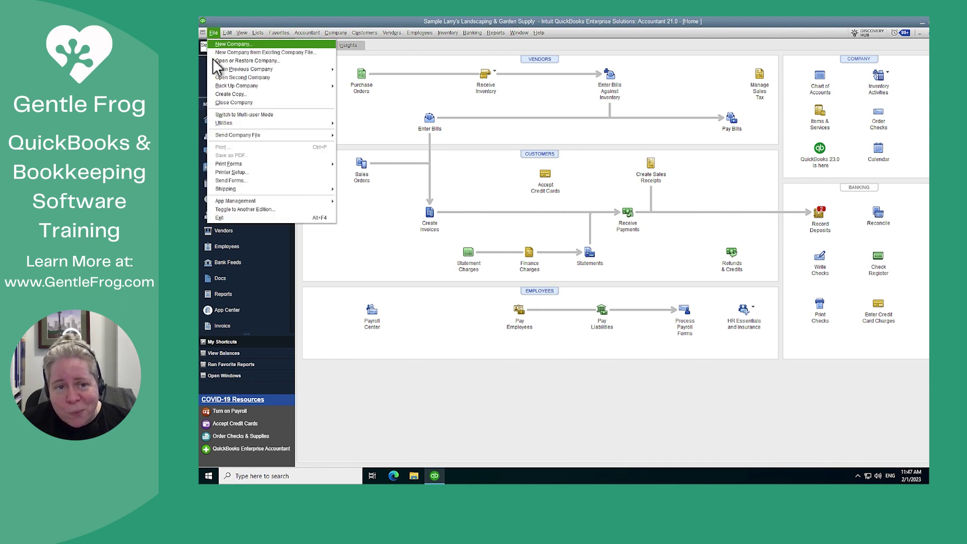
pyautogui.click(417, 130)
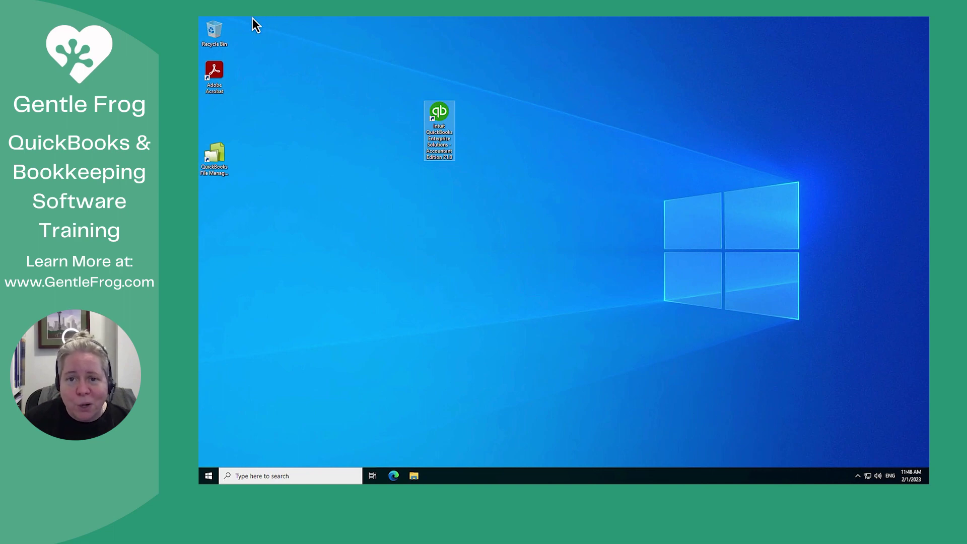
pyautogui.moveTo(253, 18)
pyautogui.click(221, 32)
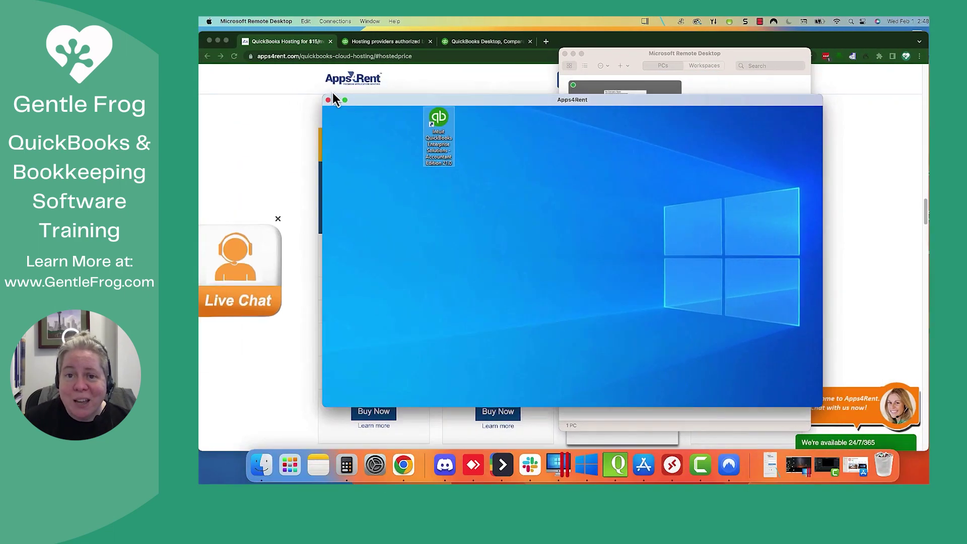